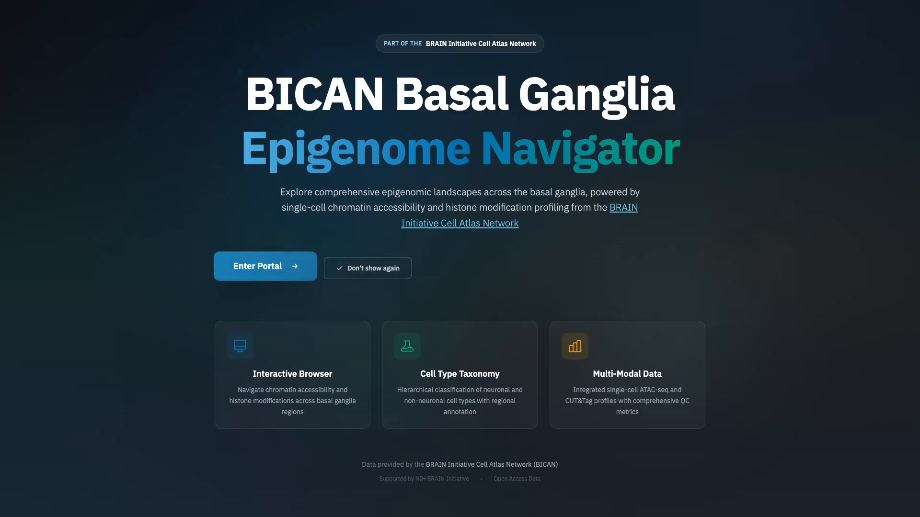
# - Dismiss the welcome page so it does not show again and go to the cell type taxonomy selection
pyautogui.click(368, 268)
pyautogui.click(249, 65)
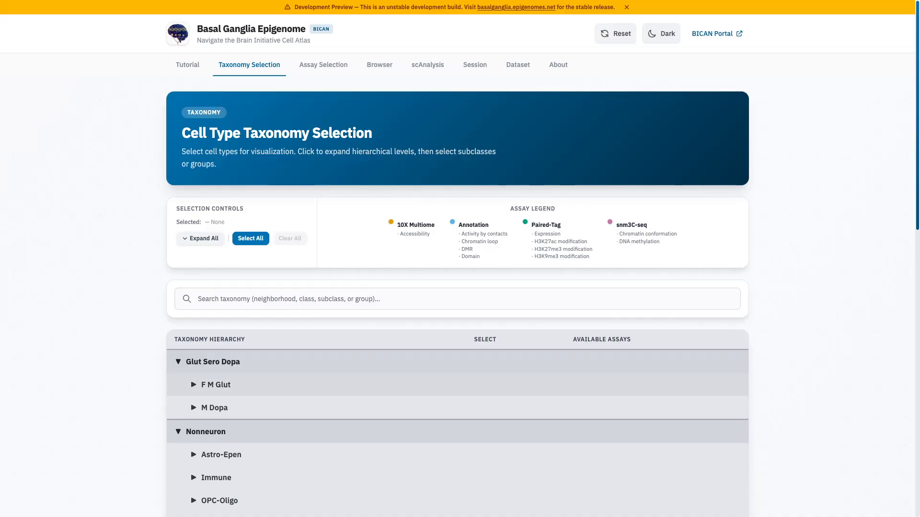
# - Expand F M Glut and its F Glut subclass in the taxonomy and select the BF SKOR1 Glut group
pyautogui.click(216, 385)
pyautogui.click(226, 409)
pyautogui.scroll(-3, 226, 409)
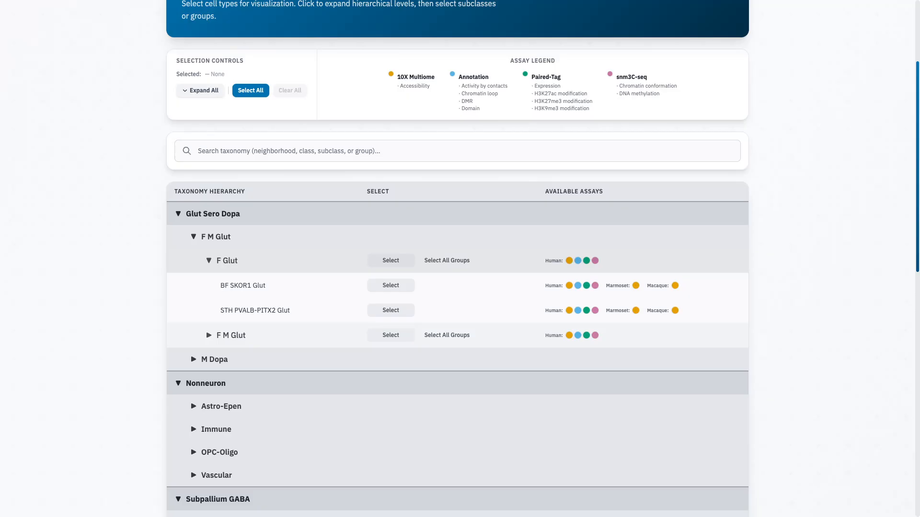
pyautogui.moveTo(578, 260)
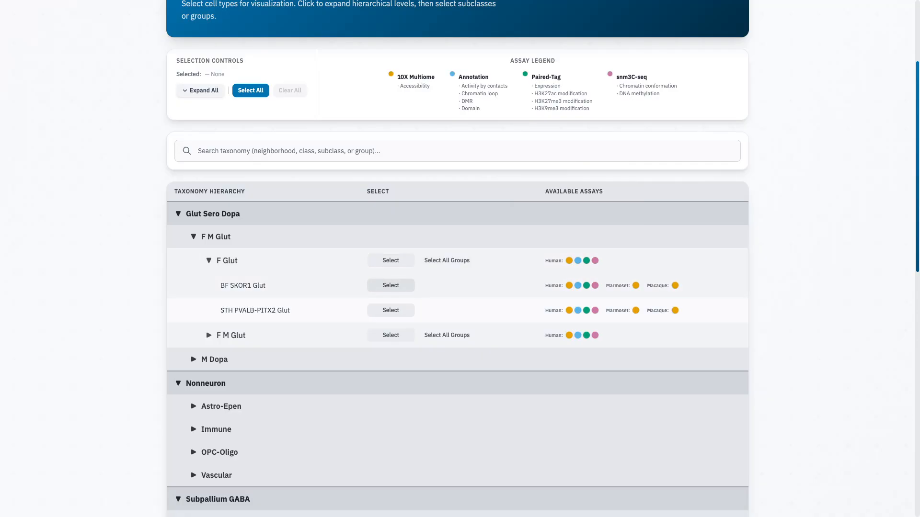
pyautogui.click(390, 286)
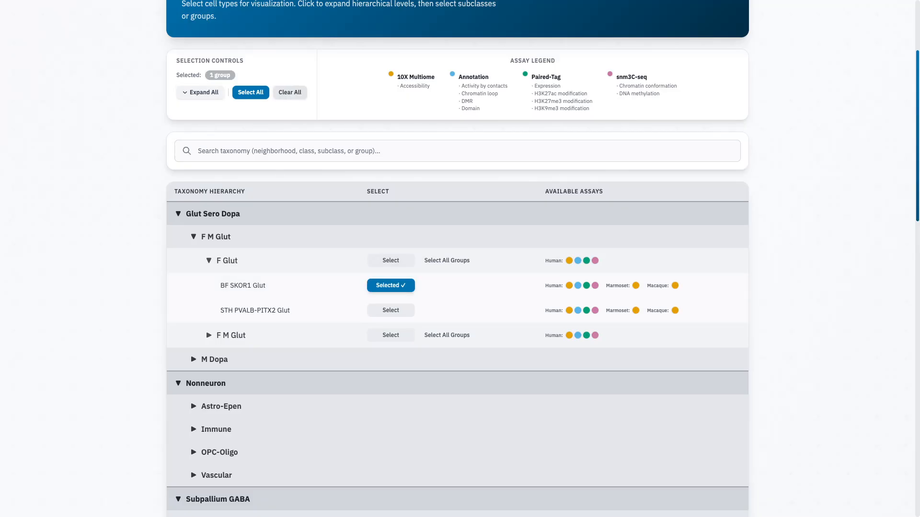
# - Examine the BF SKOR1 Glut group's full name, available assays, cell distribution by region and the region abbreviation legend
pyautogui.click(457, 151)
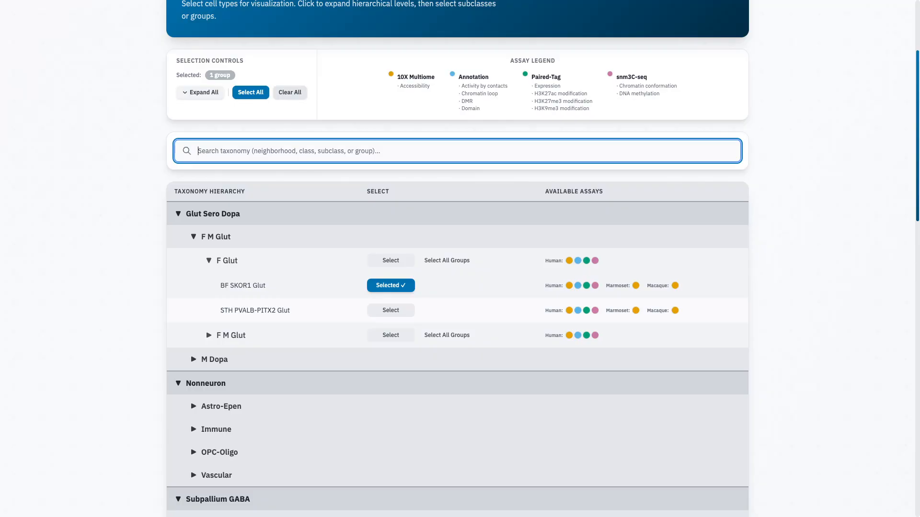
pyautogui.moveTo(242, 285)
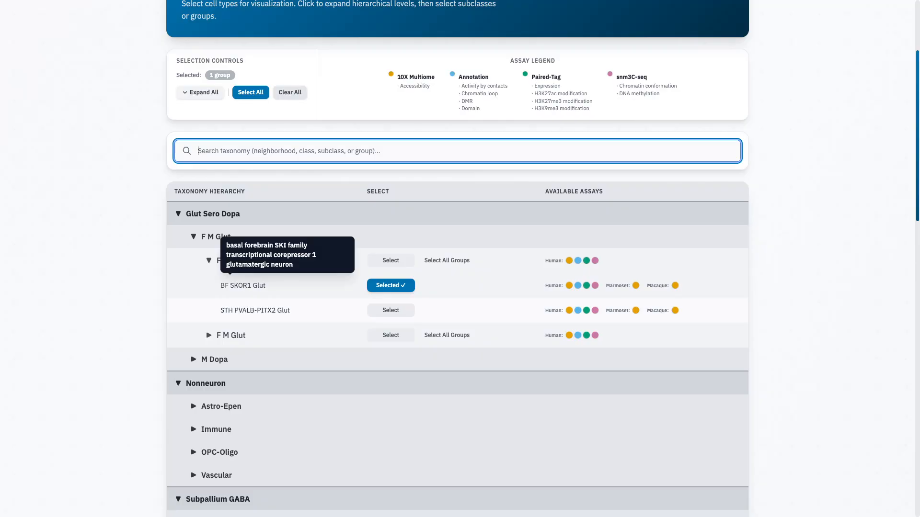
pyautogui.moveTo(569, 285)
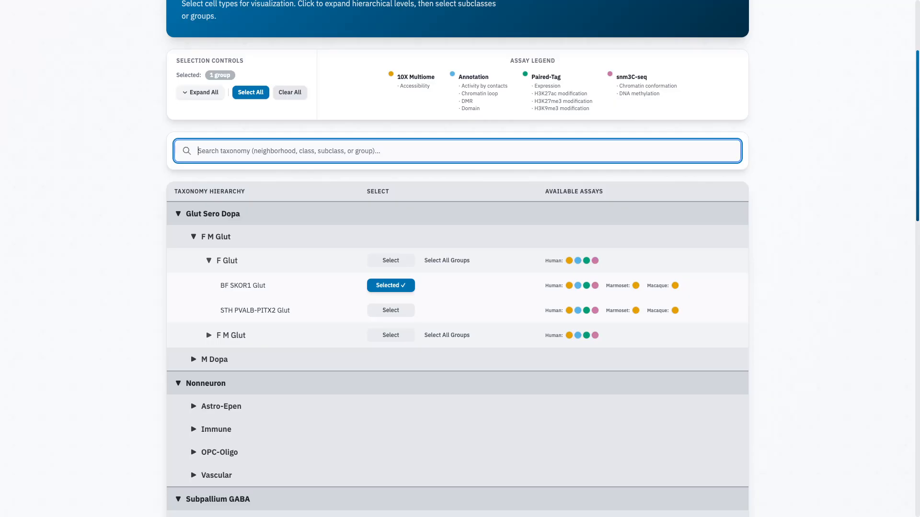
pyautogui.scroll(-18, 457, 287)
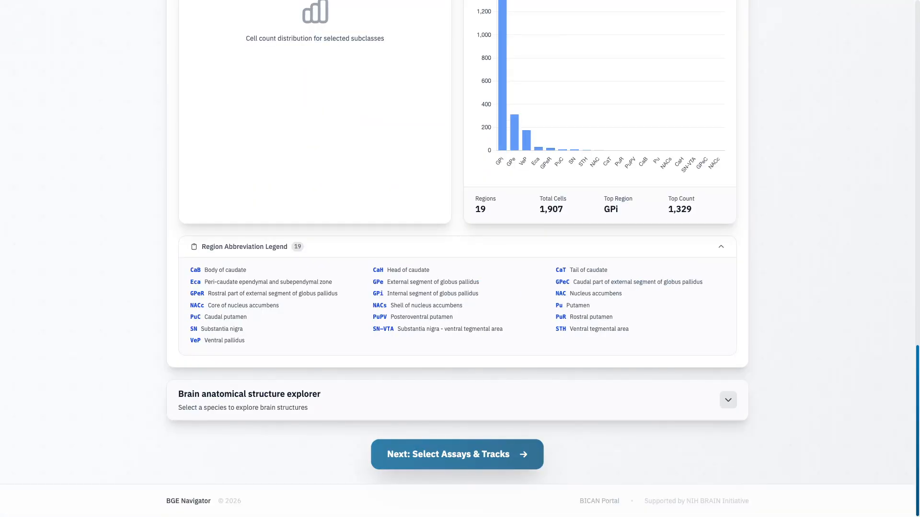
pyautogui.scroll(20, 458, 454)
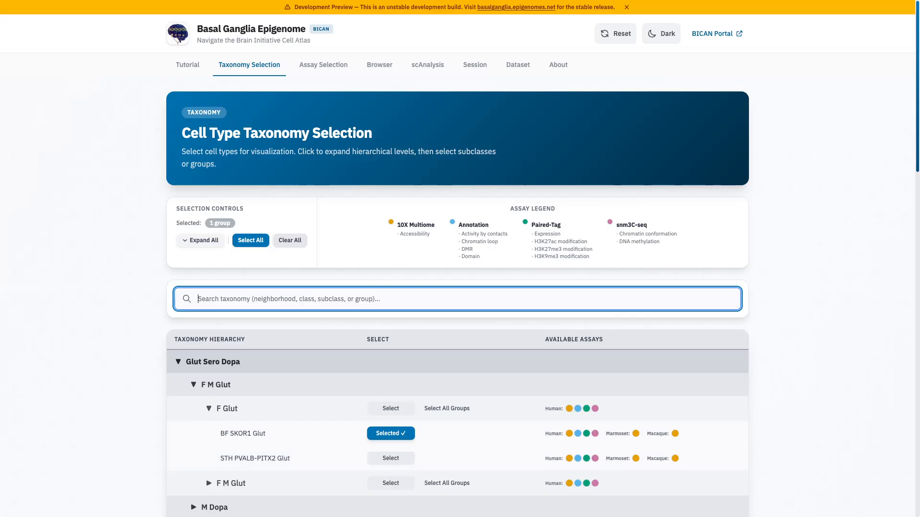
# - Expand the entire taxonomy hierarchy and select all subclasses and groups
pyautogui.click(200, 241)
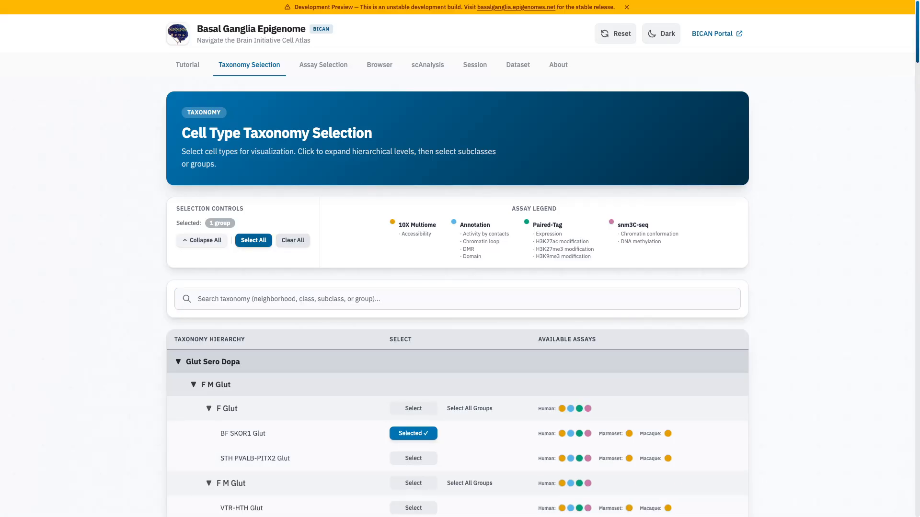
pyautogui.scroll(-1, 457, 288)
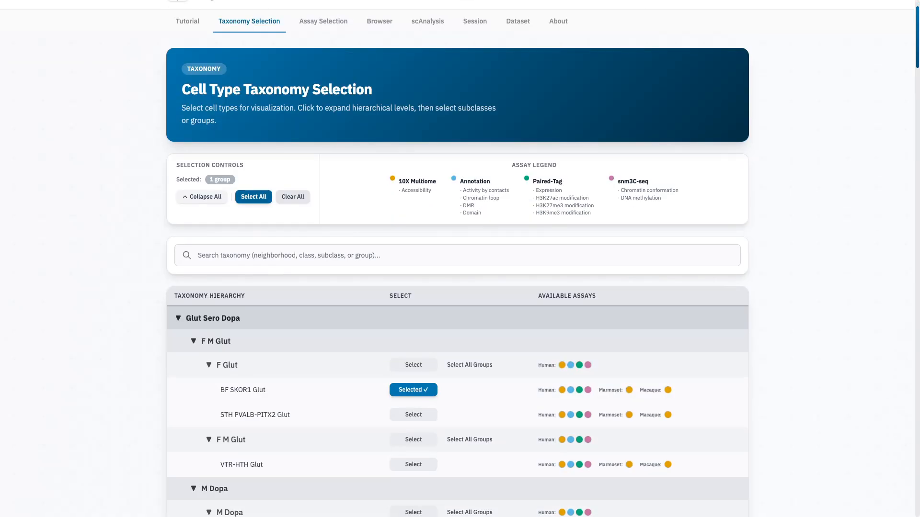
pyautogui.click(253, 196)
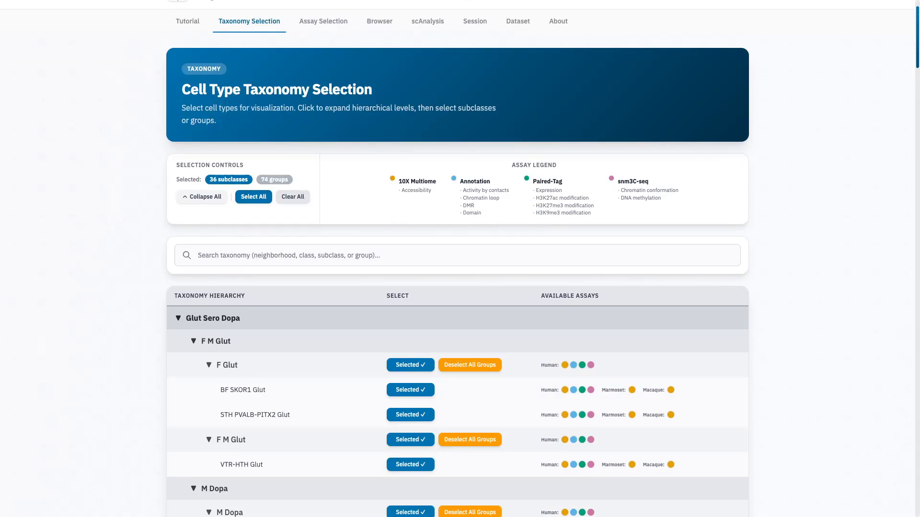
pyautogui.scroll(1, 457, 258)
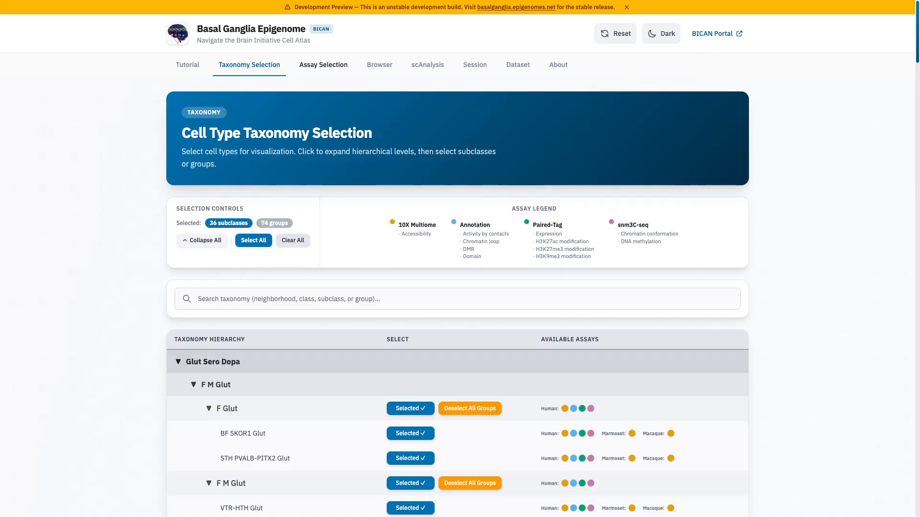
# - Go to the assay selection and review the options of the subclass, group, assay, track type, modality and source filters
pyautogui.click(323, 65)
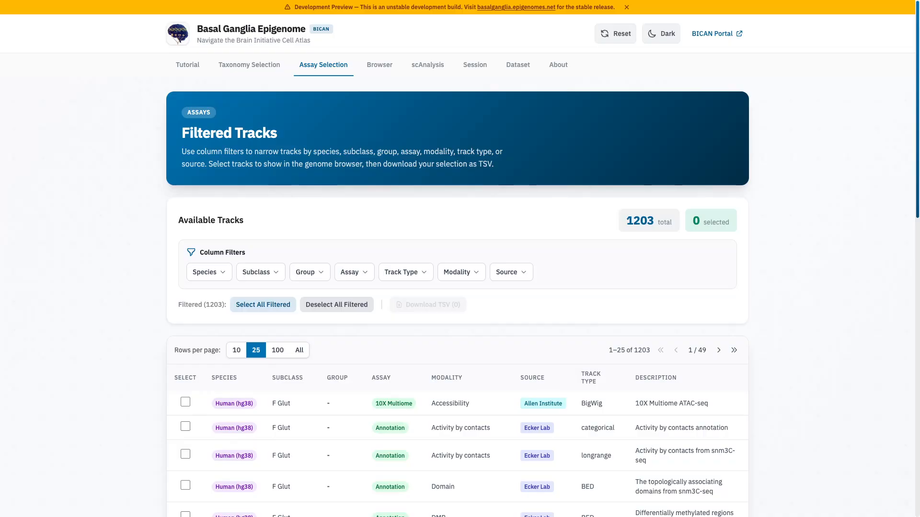
pyautogui.scroll(-2, 460, 259)
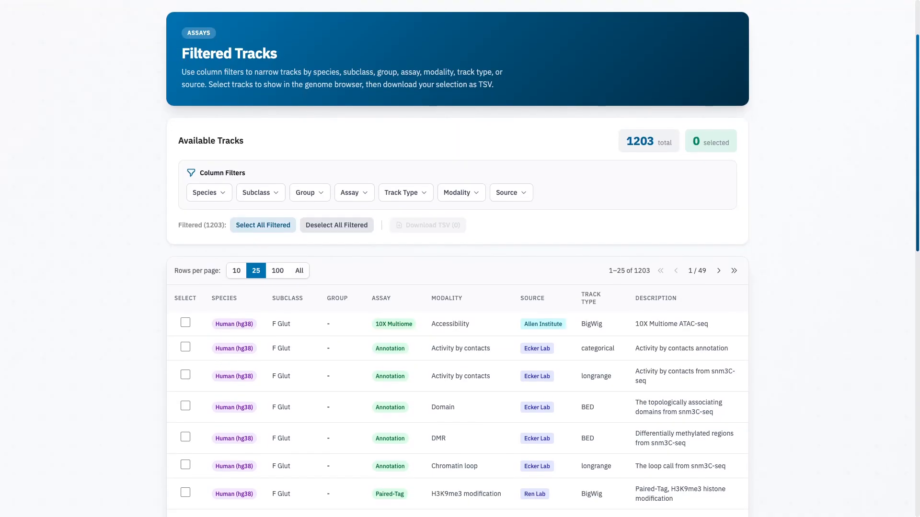
pyautogui.scroll(-1, 460, 259)
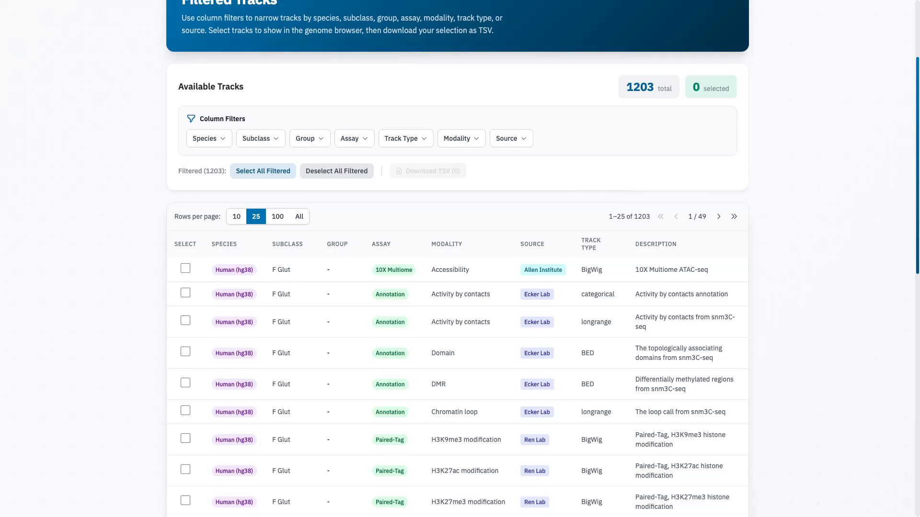
pyautogui.click(260, 139)
pyautogui.click(310, 139)
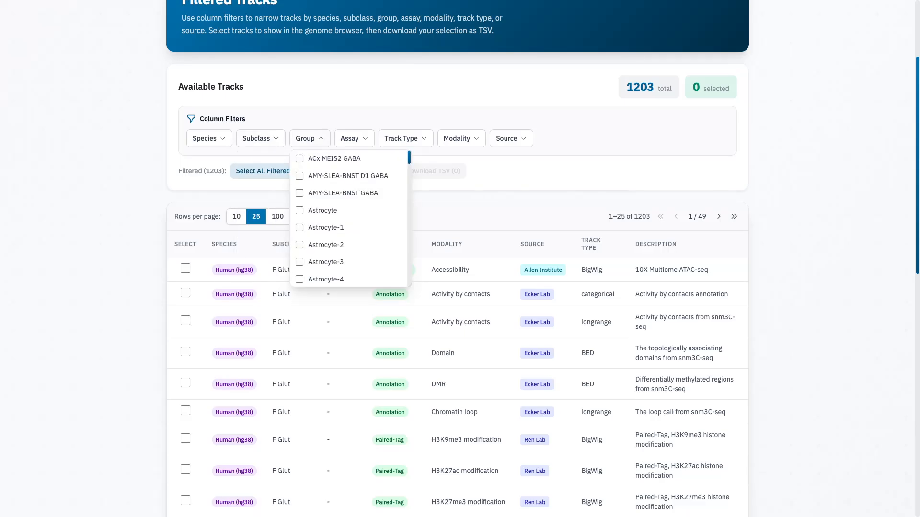
pyautogui.click(354, 138)
pyautogui.click(406, 138)
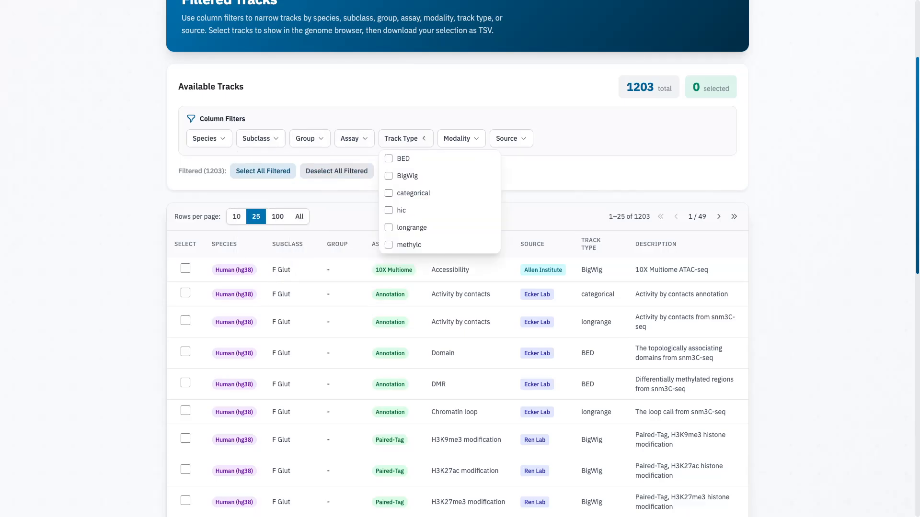
pyautogui.click(462, 138)
pyautogui.click(510, 138)
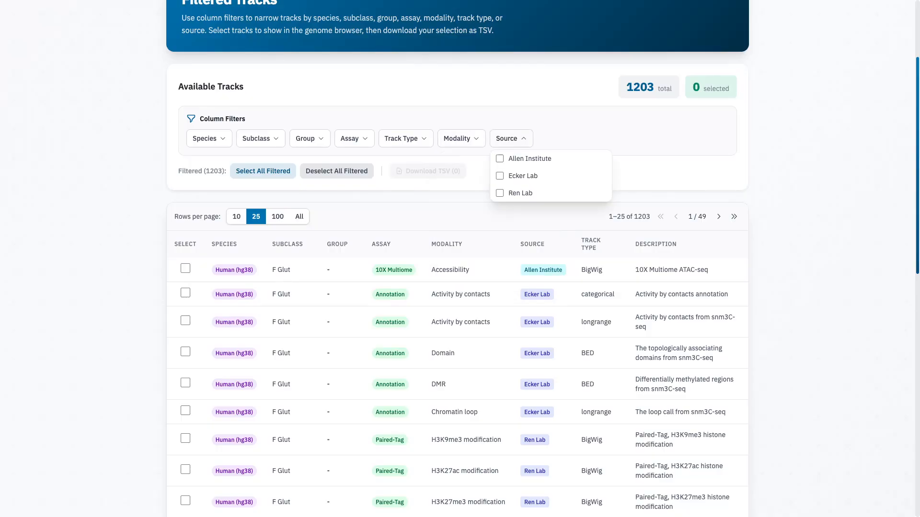
pyautogui.press('Escape')
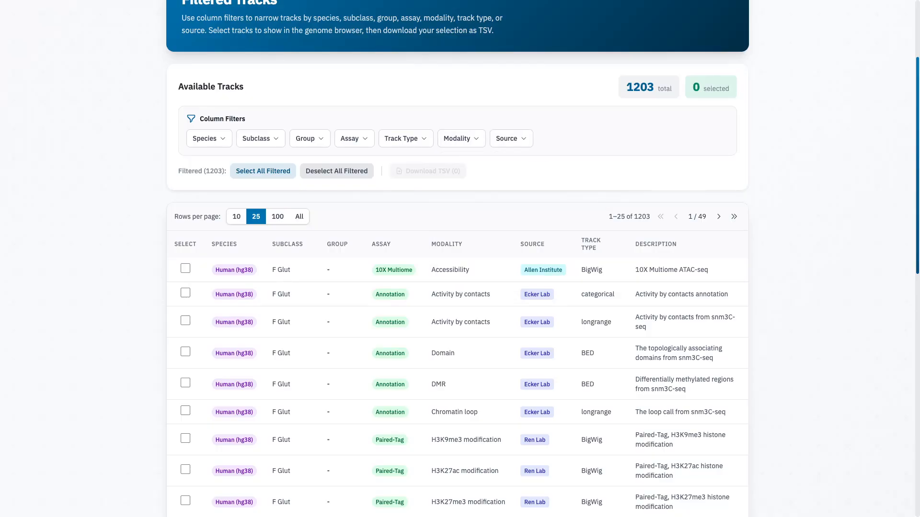
pyautogui.click(461, 139)
pyautogui.click(406, 139)
pyautogui.click(354, 139)
# - Filter the tracks by species to Human (hg38) and Mouse (mm10)
pyautogui.click(209, 138)
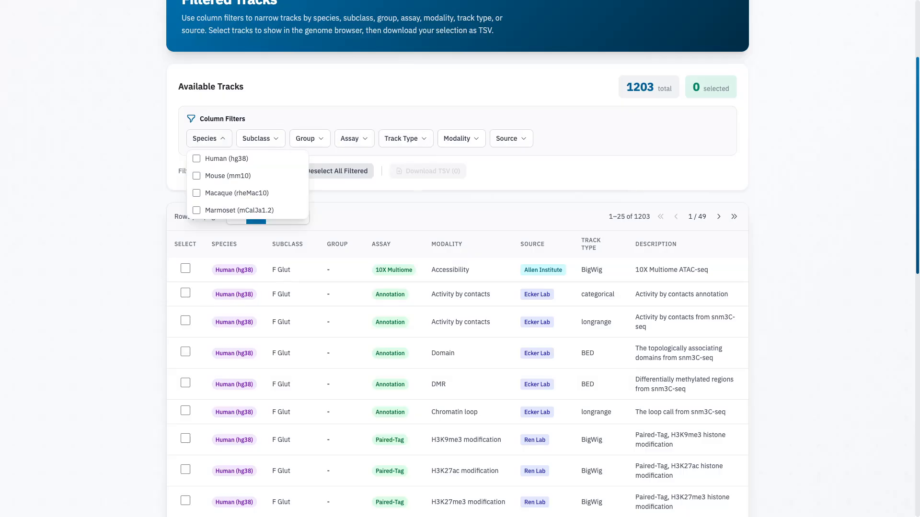
pyautogui.click(197, 159)
pyautogui.click(196, 198)
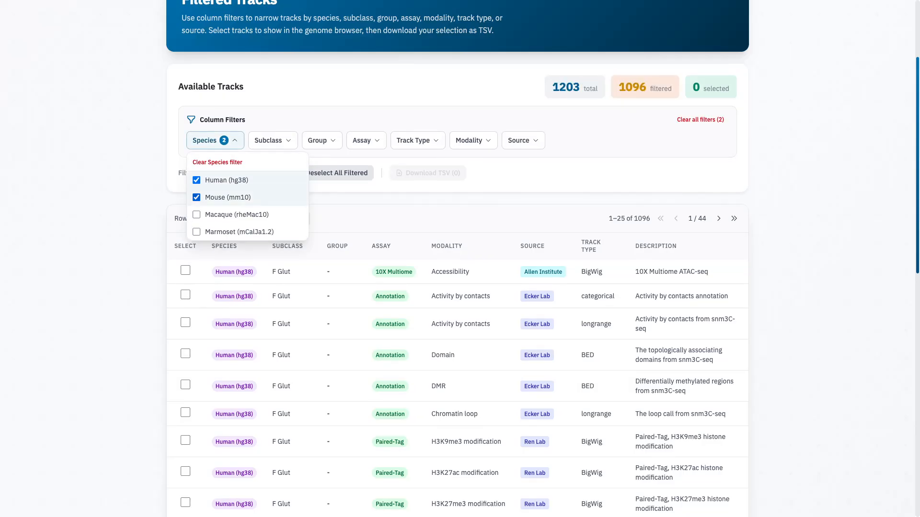
pyautogui.press('Escape')
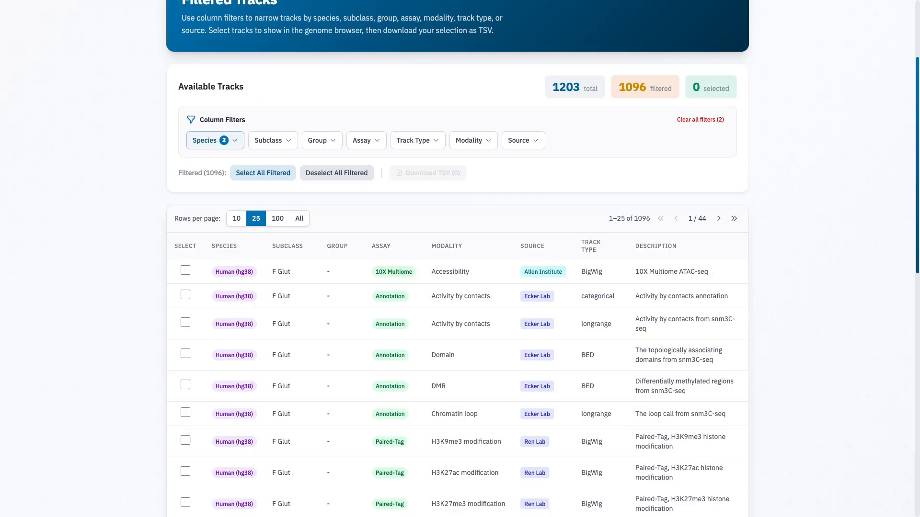
# - Filter the tracks by modality to Accessibility and H3K27ac modification
pyautogui.click(418, 140)
pyautogui.moveTo(418, 140)
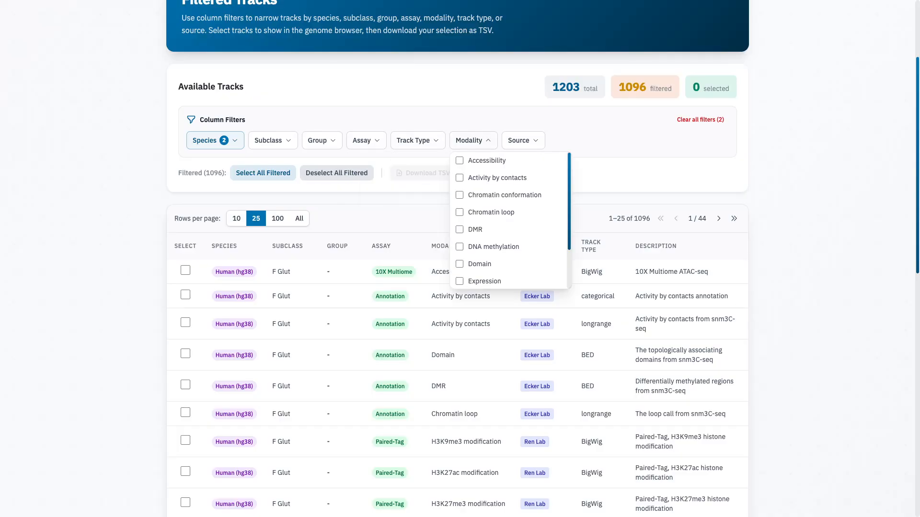
pyautogui.click(473, 140)
pyautogui.click(486, 160)
pyautogui.scroll(-3, 508, 225)
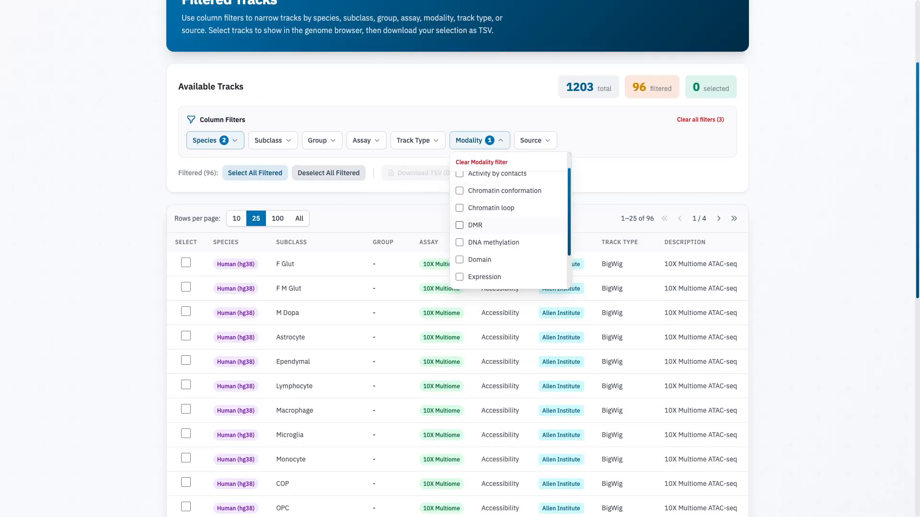
pyautogui.click(502, 246)
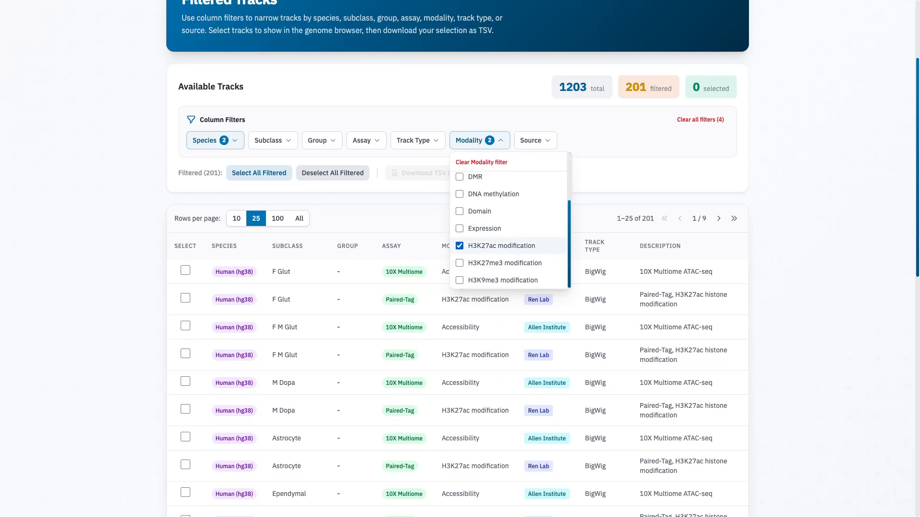
pyautogui.press('Escape')
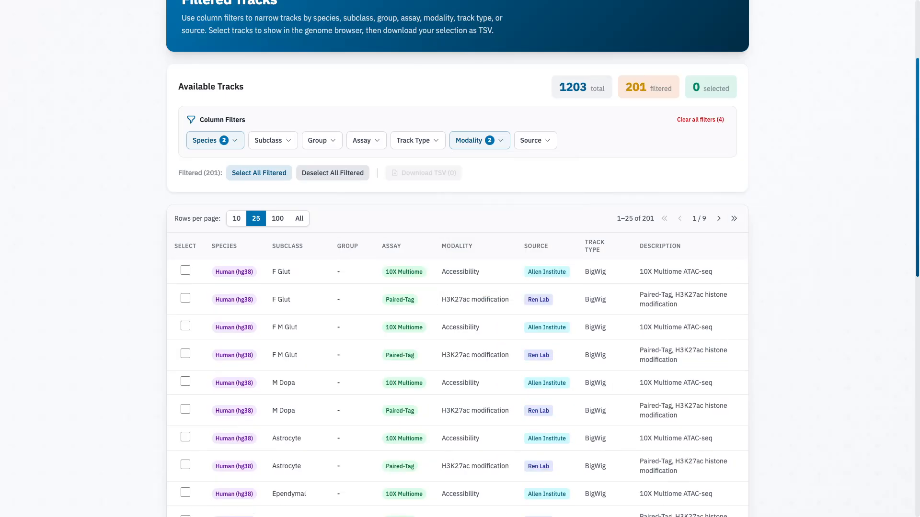
# - Try sorting the filtered tracks by assay in both directions and clear the sorting again
pyautogui.scroll(-2, 460, 258)
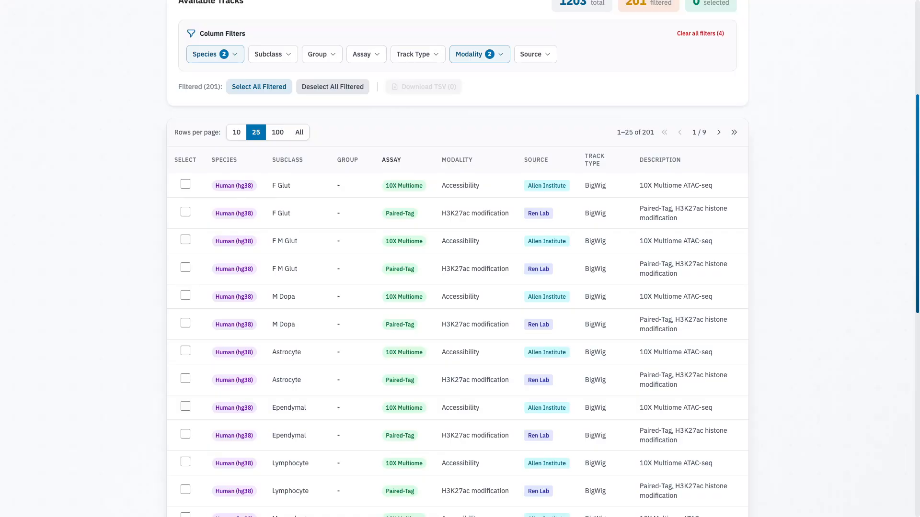
pyautogui.click(392, 161)
pyautogui.click(425, 160)
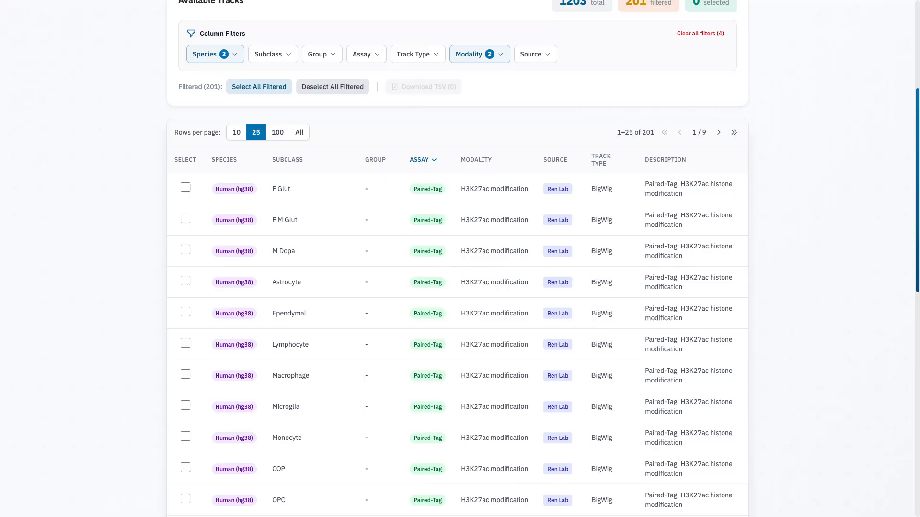
pyautogui.click(425, 160)
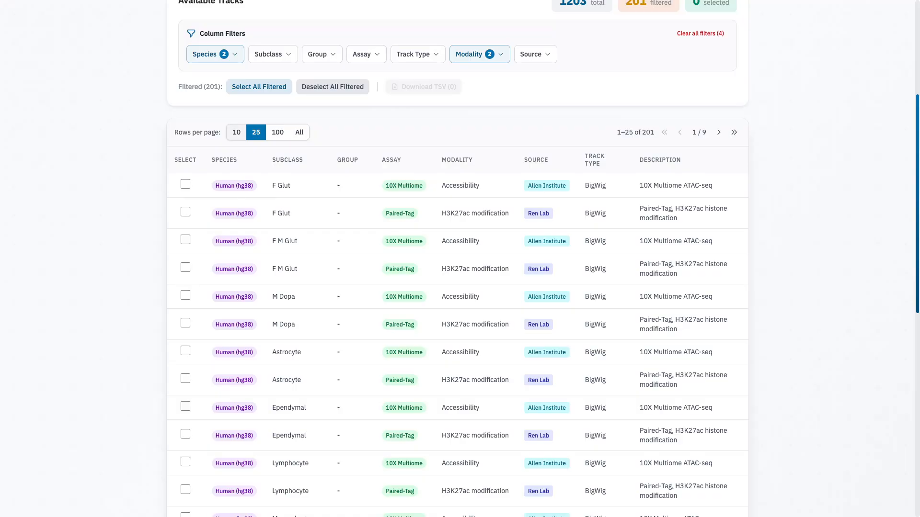
# - Try the table page sizes 10, 25, 100 and All, and return to 25 rows per page
pyautogui.click(236, 132)
pyautogui.click(255, 132)
pyautogui.click(278, 132)
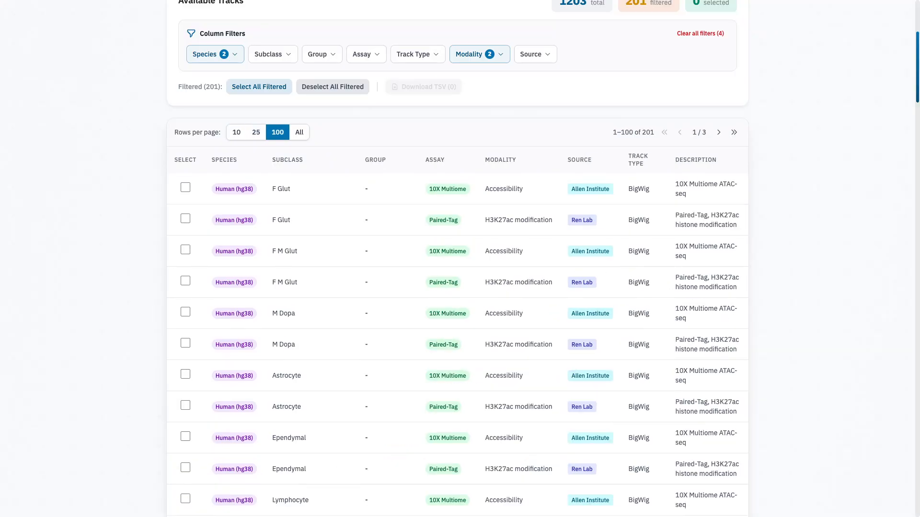
pyautogui.click(299, 133)
pyautogui.click(236, 133)
pyautogui.click(256, 132)
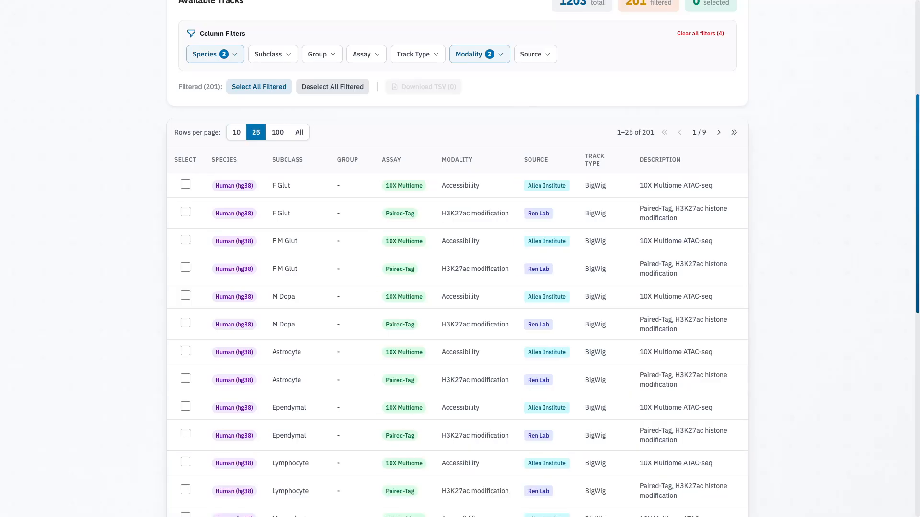
# - Select the human F Glut 10X Multiome accessibility, F Glut Paired-Tag H3K27ac and F M Glut 10X Multiome accessibility tracks
pyautogui.scroll(-1, 457, 288)
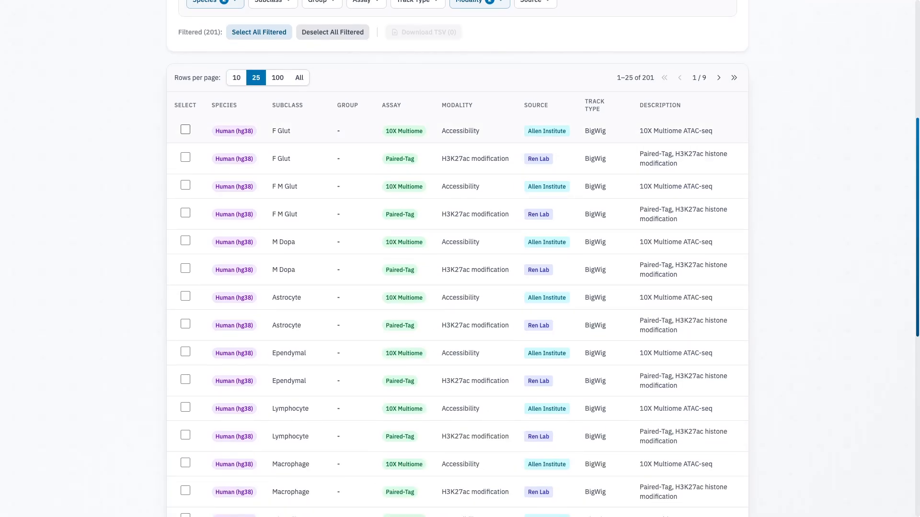
pyautogui.click(186, 130)
pyautogui.click(184, 157)
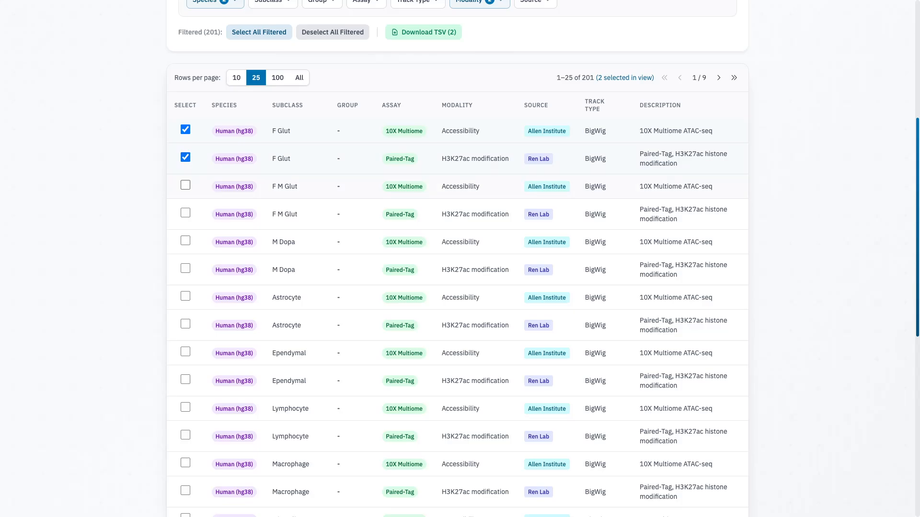
pyautogui.click(185, 185)
pyautogui.scroll(-5, 185, 213)
pyautogui.scroll(10, 185, 213)
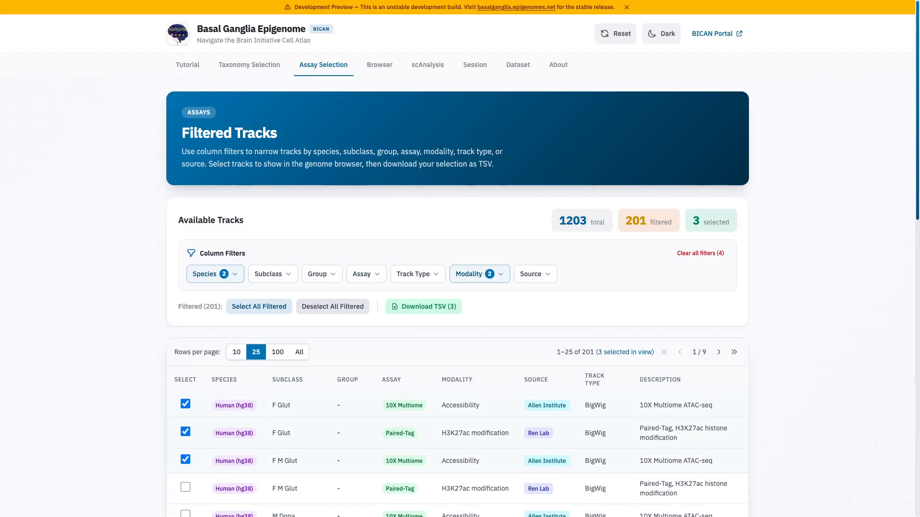
# - Show all filtered rows and select the mouse STR D1D2 Hybrid, STRd D1 Matrix and STRd D2 Matrix MSN Paired-Tag H3K27ac tracks
pyautogui.click(299, 352)
pyautogui.scroll(-20, 299, 352)
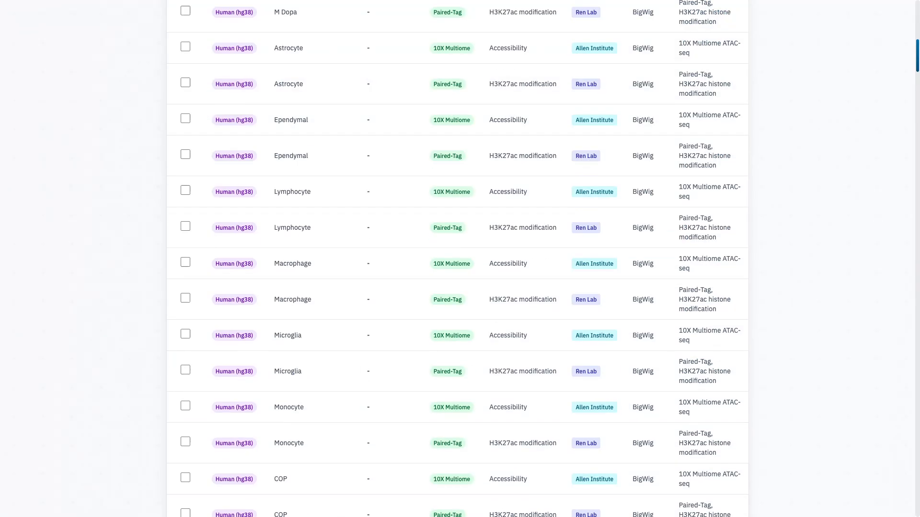
pyautogui.scroll(-10, 185, 239)
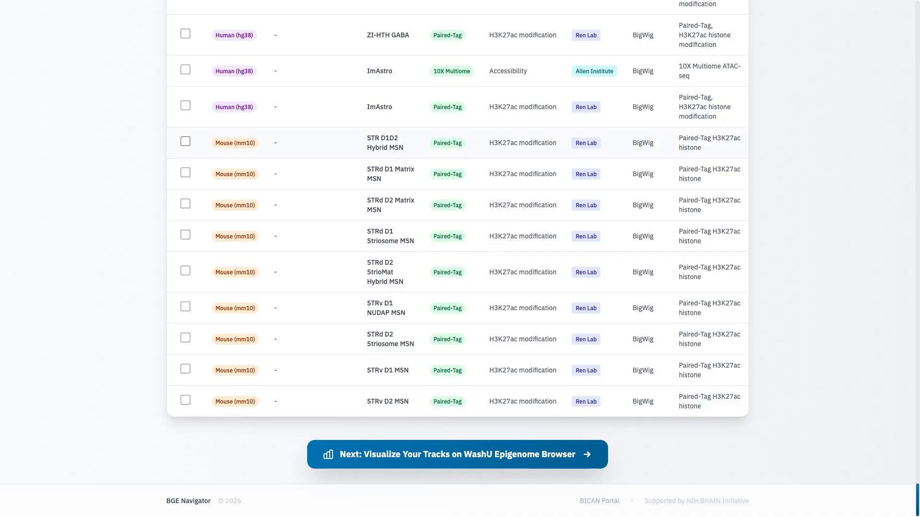
pyautogui.click(185, 141)
pyautogui.click(185, 172)
pyautogui.click(185, 204)
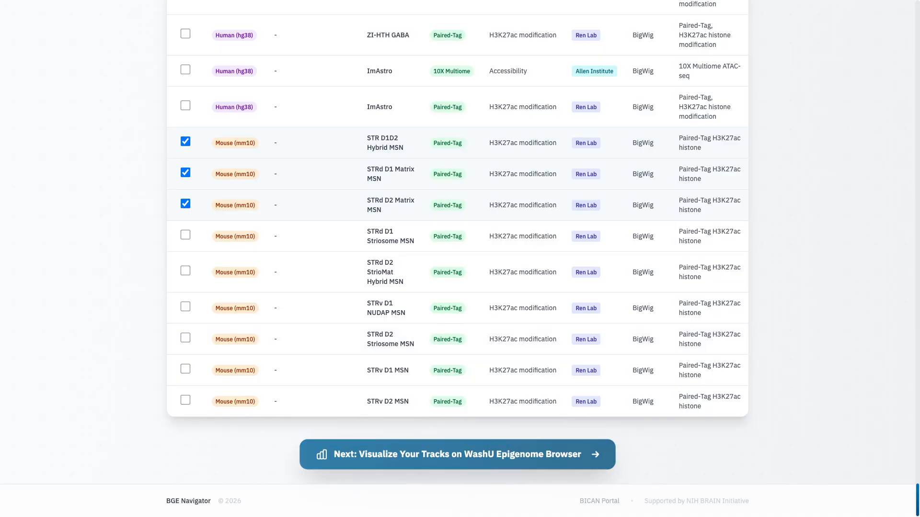
# - Visualize the selected tracks in the WashU Epigenome Browser and shift the displayed region slightly downstream along chr7
pyautogui.click(457, 454)
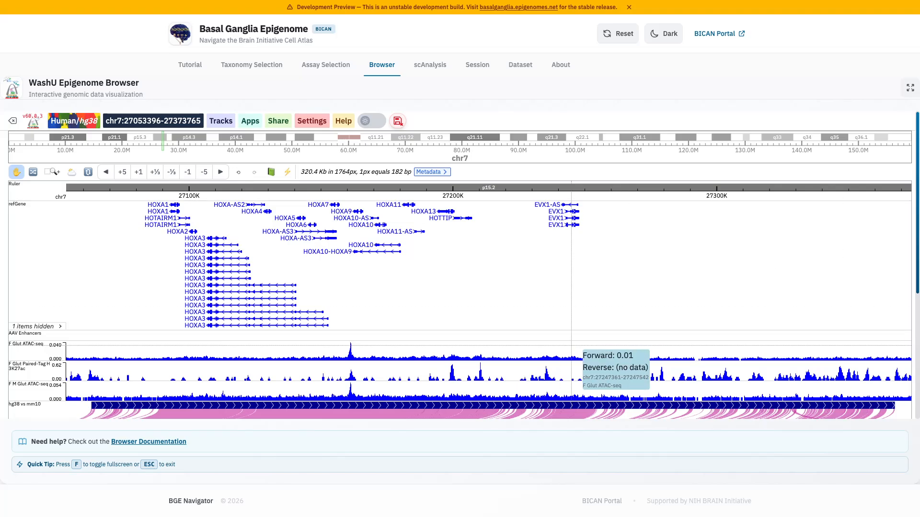
pyautogui.scroll(-4, 559, 353)
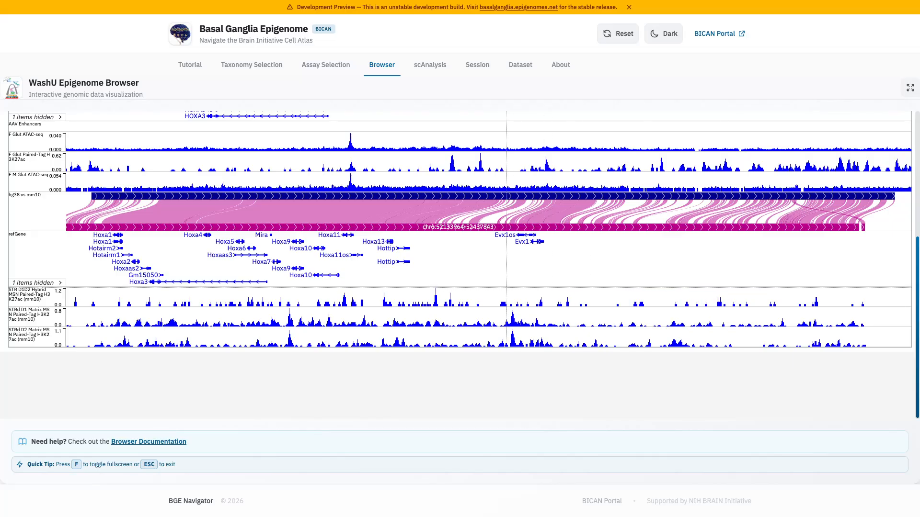
pyautogui.moveTo(406, 283)
pyautogui.mouseDown()
pyautogui.moveTo(531, 284)
pyautogui.moveTo(394, 284)
pyautogui.mouseUp()
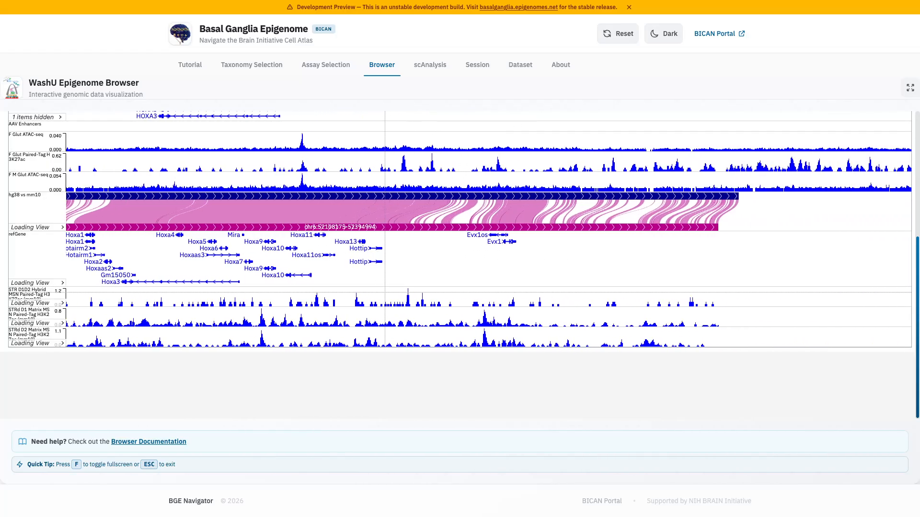
# - Try zooming the chr7 region in by one level and back out by one level
pyautogui.scroll(4, 368, 285)
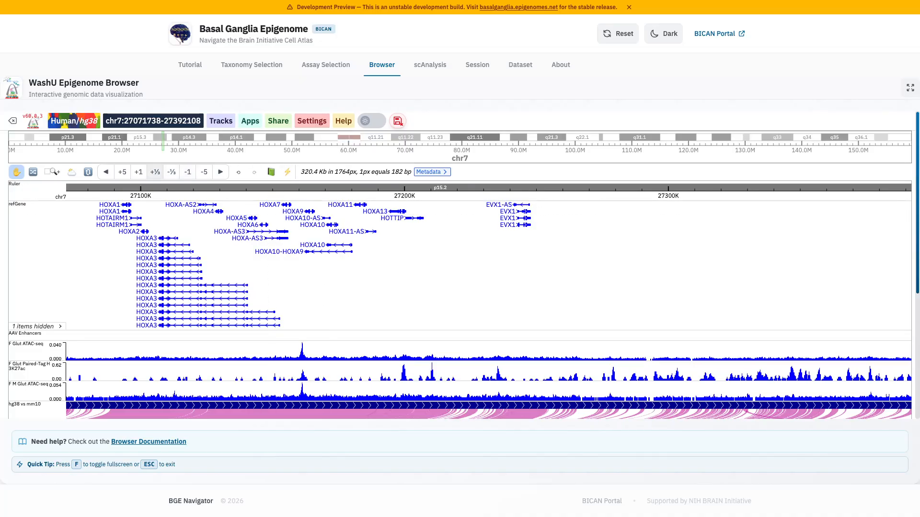
pyautogui.click(139, 171)
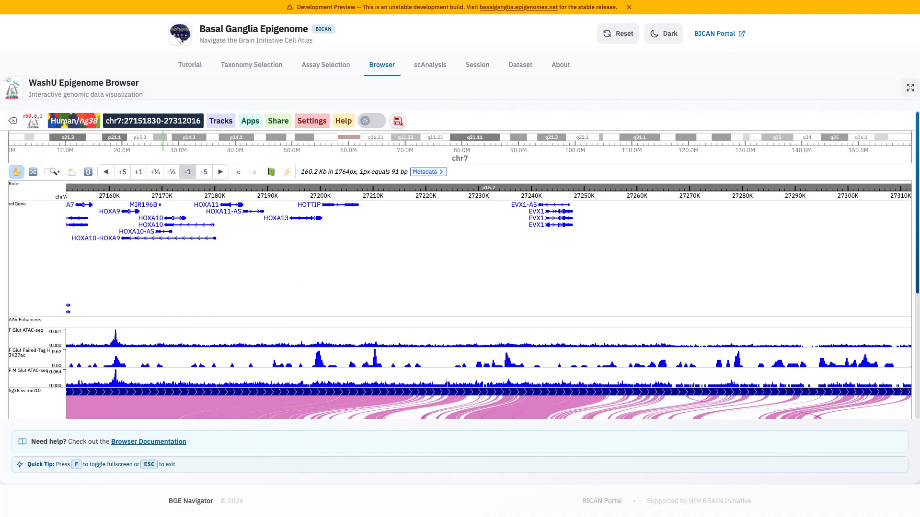
pyautogui.click(187, 171)
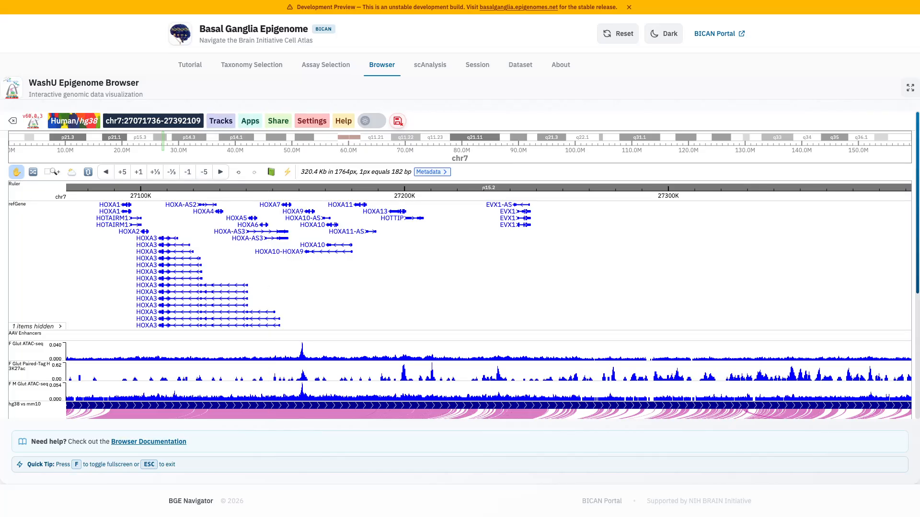
# - Go to the genomic region chr1:1000-2000 using the region search
pyautogui.click(153, 121)
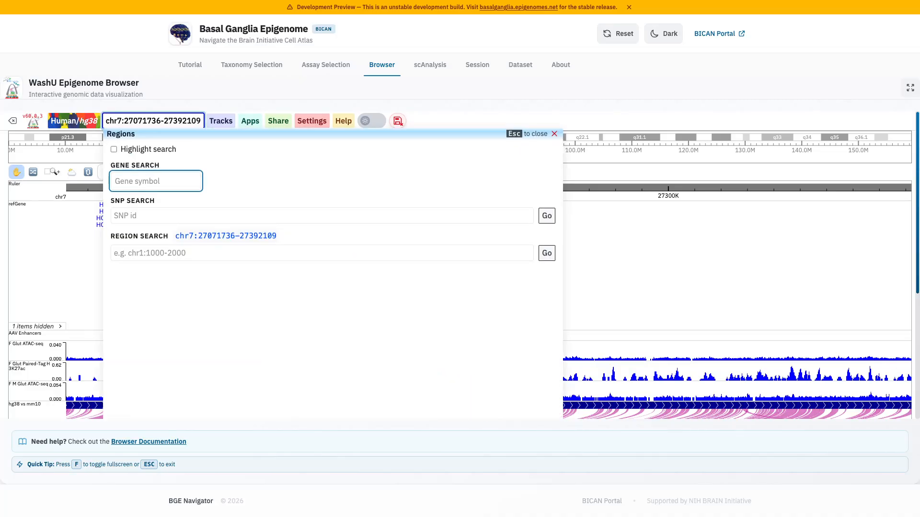
pyautogui.click(225, 236)
pyautogui.click(225, 253)
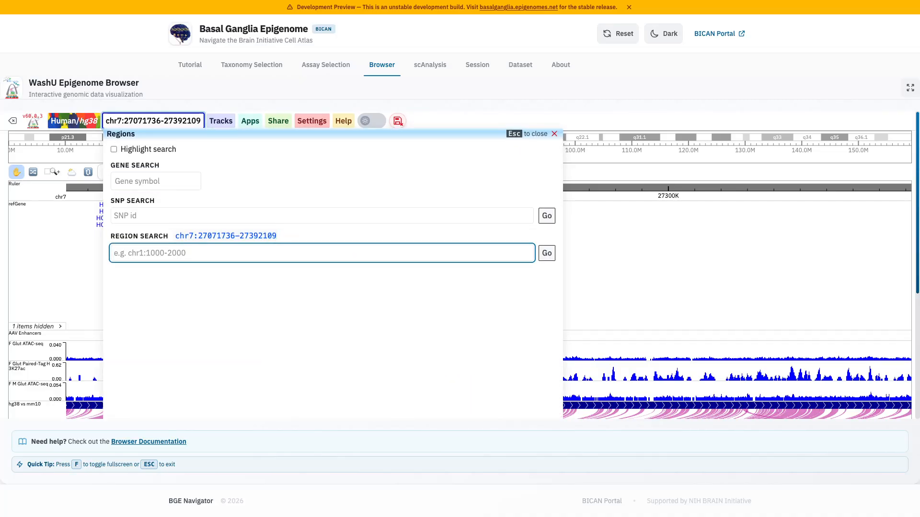
pyautogui.write('chr1:1000-2000')
pyautogui.press('Return')
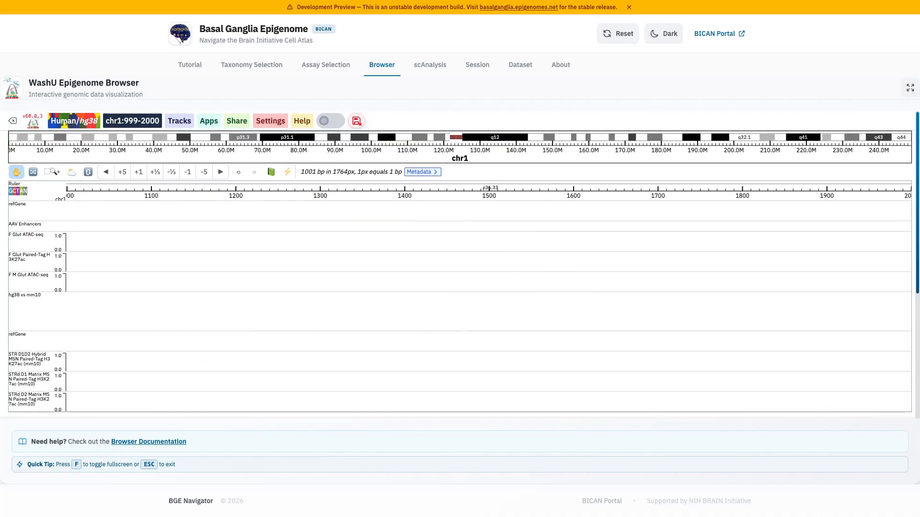
# - Search for the gene FOXP1 and jump to its locus in the human genome
pyautogui.click(133, 120)
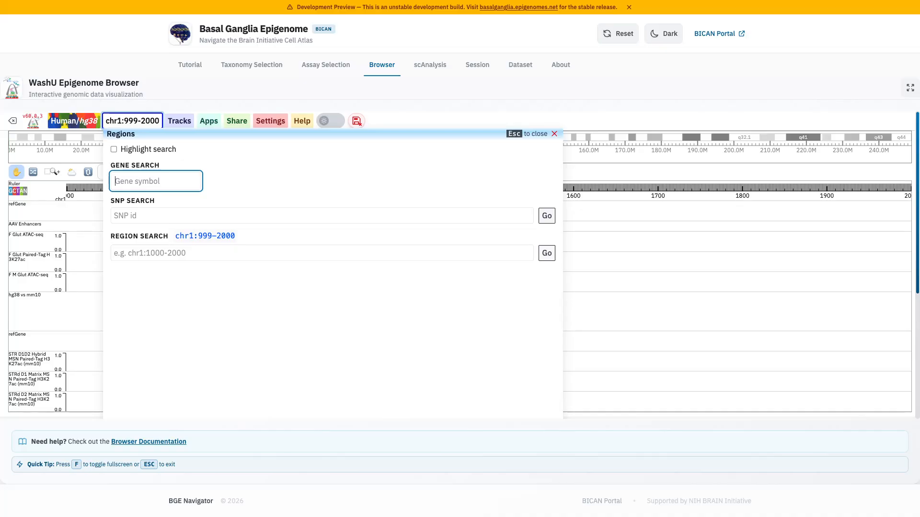
pyautogui.write('foxp')
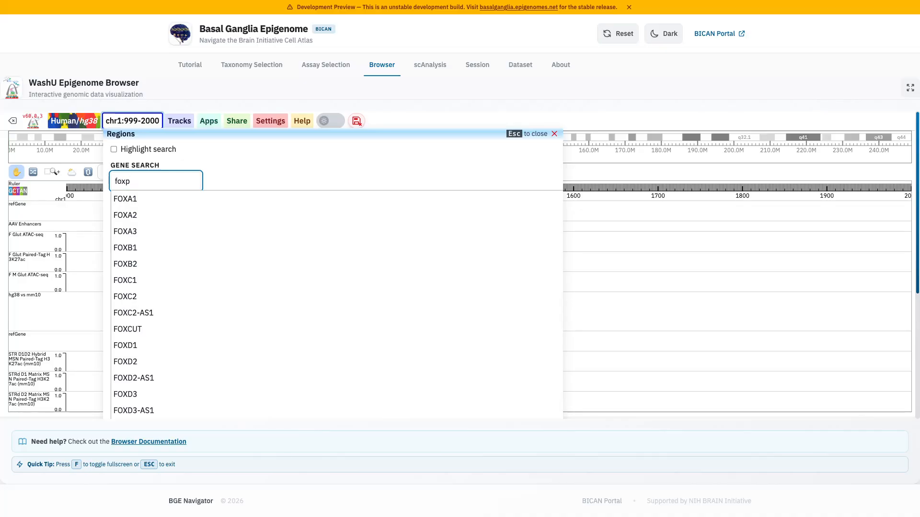
pyautogui.press('Down')
pyautogui.press('Return')
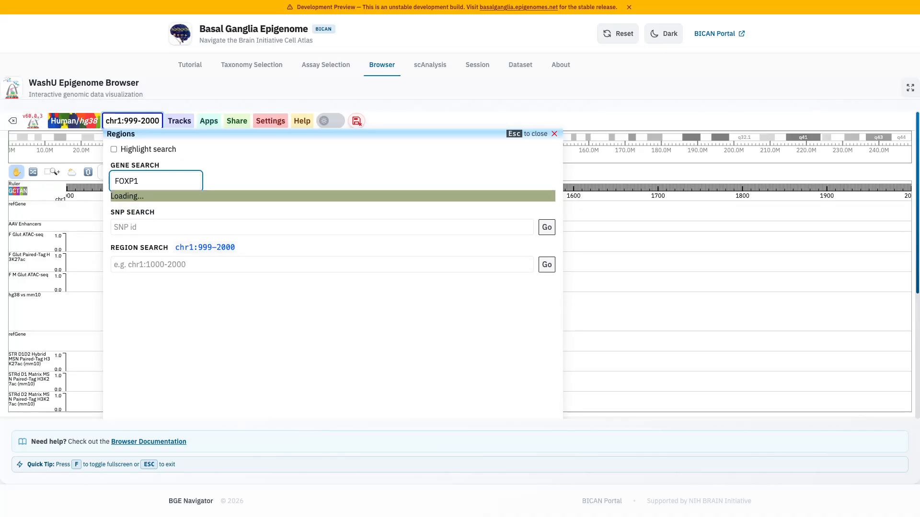
pyautogui.press('Return')
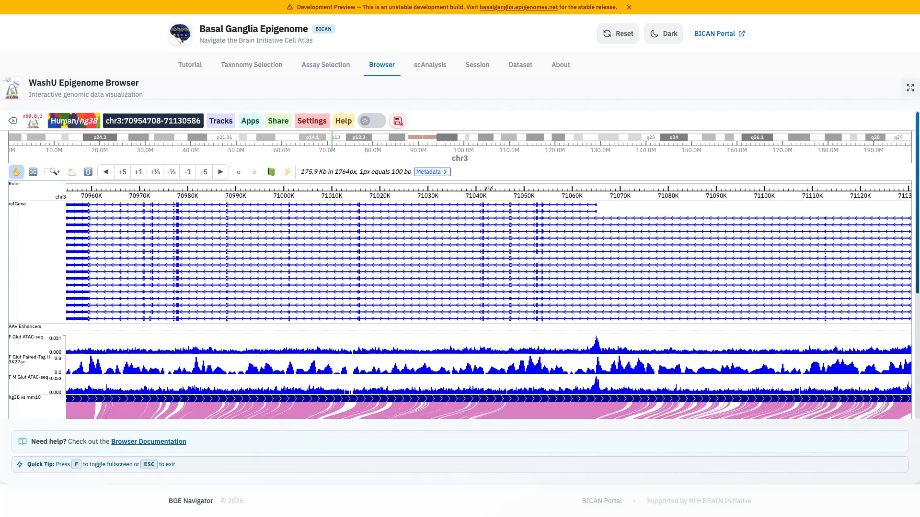
# - View the display settings of the AAV Enhancers track and close them without changes
pyautogui.rightClick(14, 327)
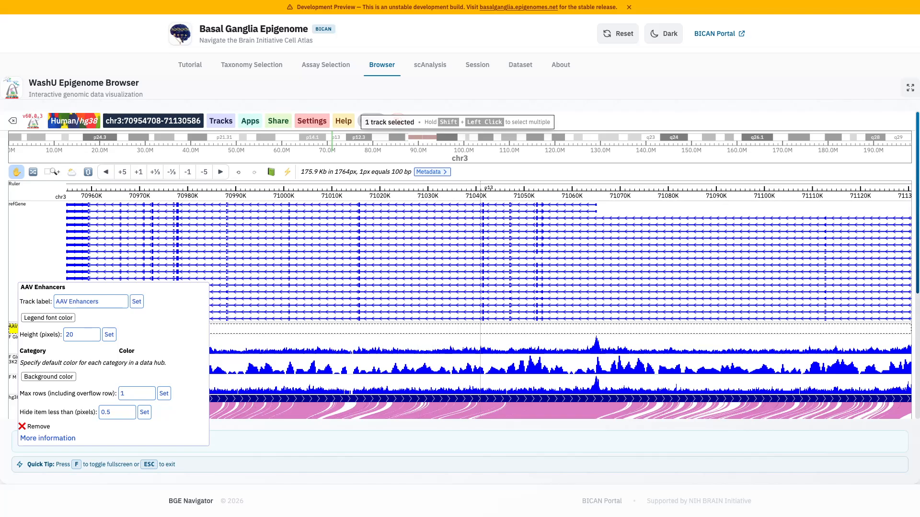
pyautogui.click(480, 322)
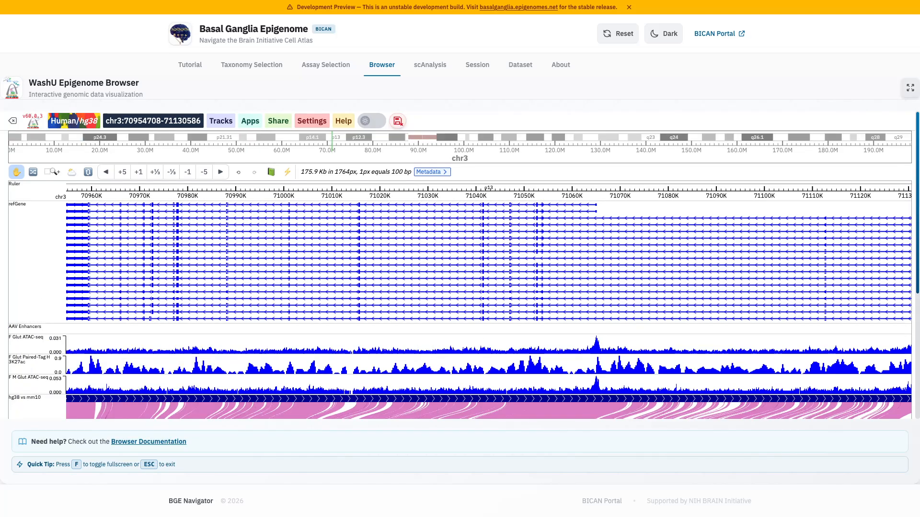
# - View the human and mouse tracks at the FOXP1 locus in fullscreen and return to the normal layout
pyautogui.press('f')
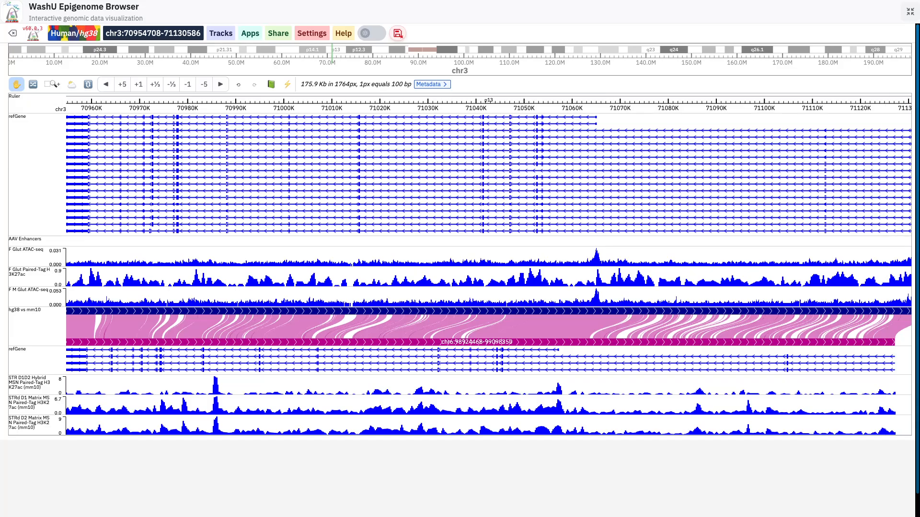
pyautogui.scroll(-1, 787, 259)
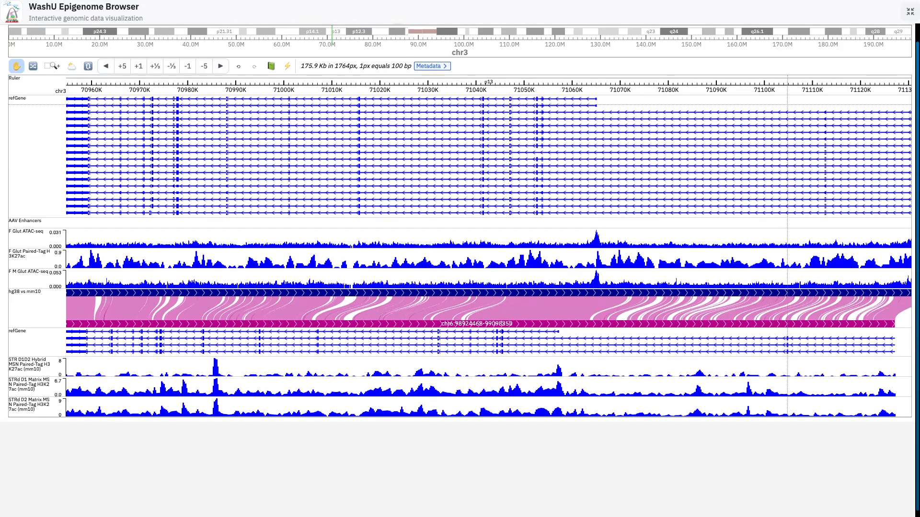
pyautogui.scroll(1, 787, 259)
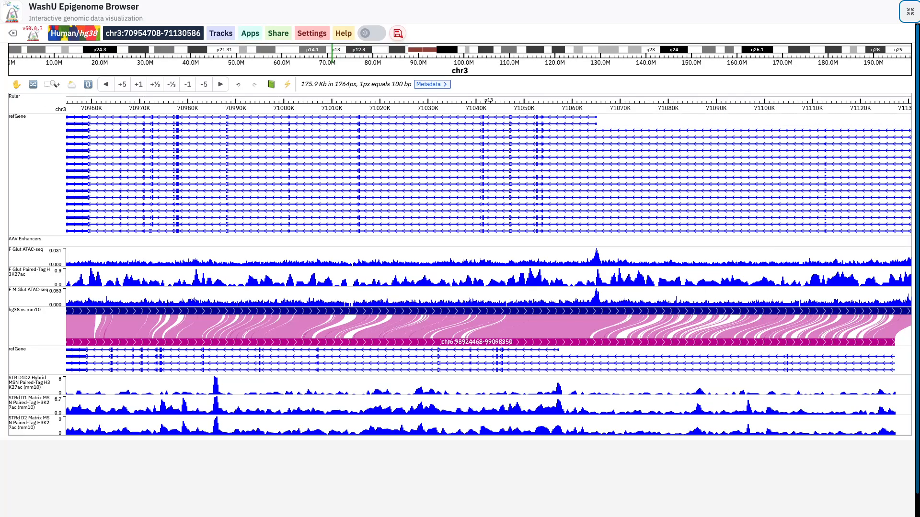
pyautogui.press('Escape')
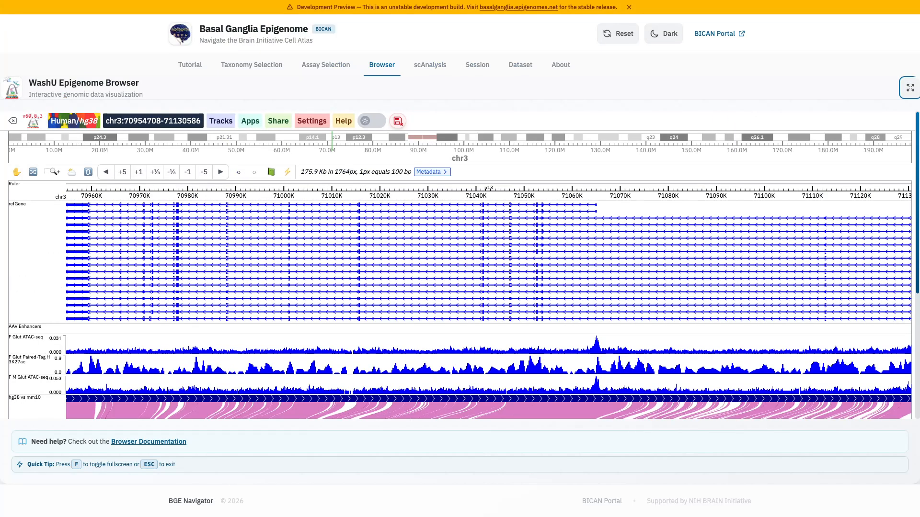